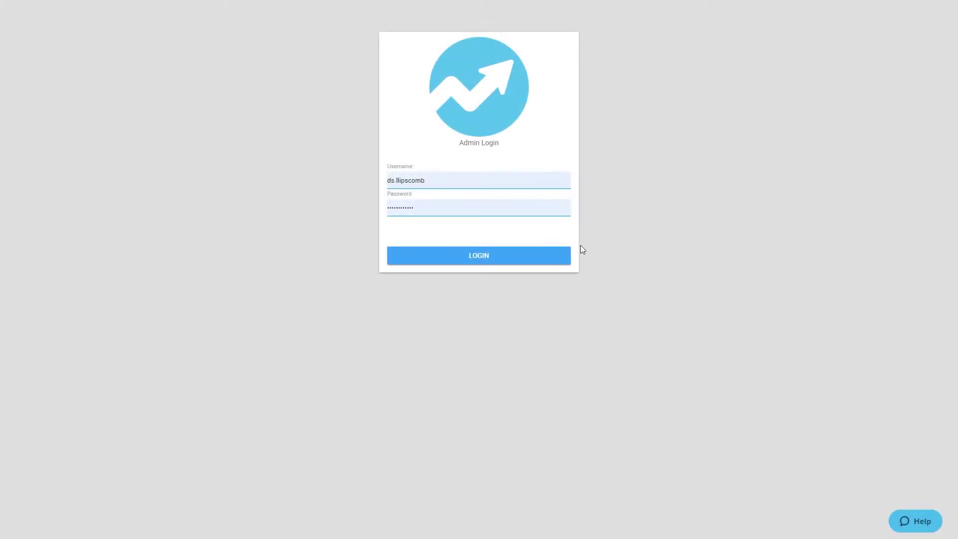
- Log in to the admin site with the saved credentials and open the Banner management page
{"action": "left_click", "coordinate": [563, 257]}
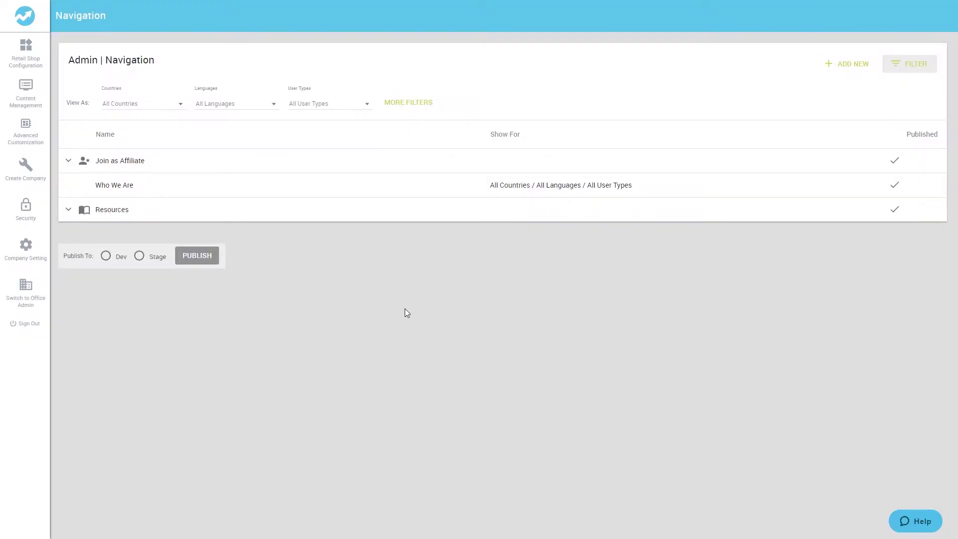
{"action": "left_click", "coordinate": [25, 94]}
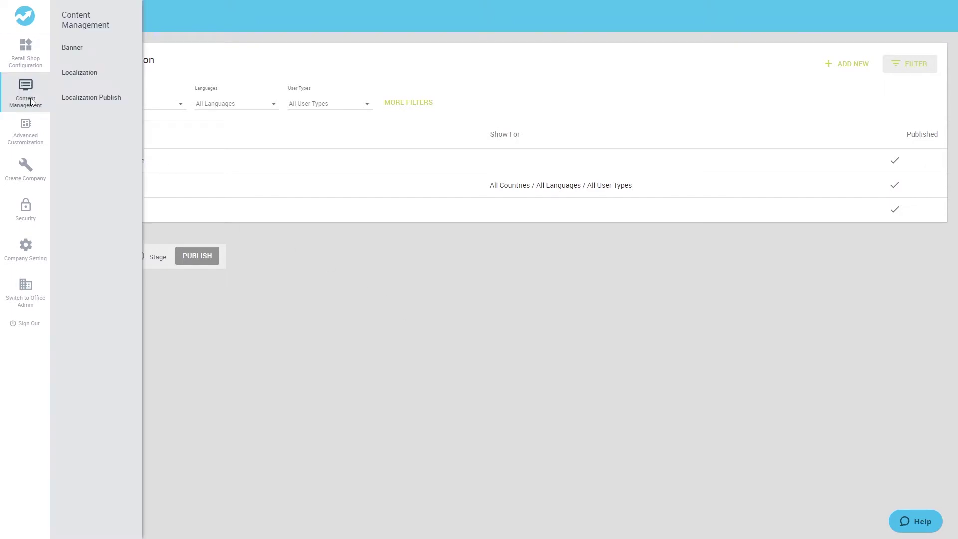
{"action": "left_click", "coordinate": [72, 61]}
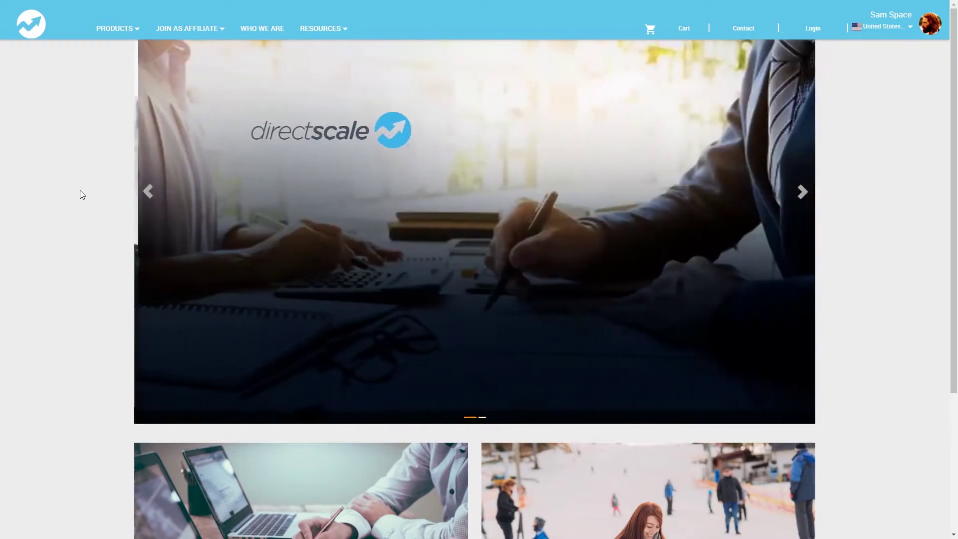
- Examine the primary banner carousel and the secondary banners on the retail shop's home page
{"action": "left_click", "coordinate": [150, 199]}
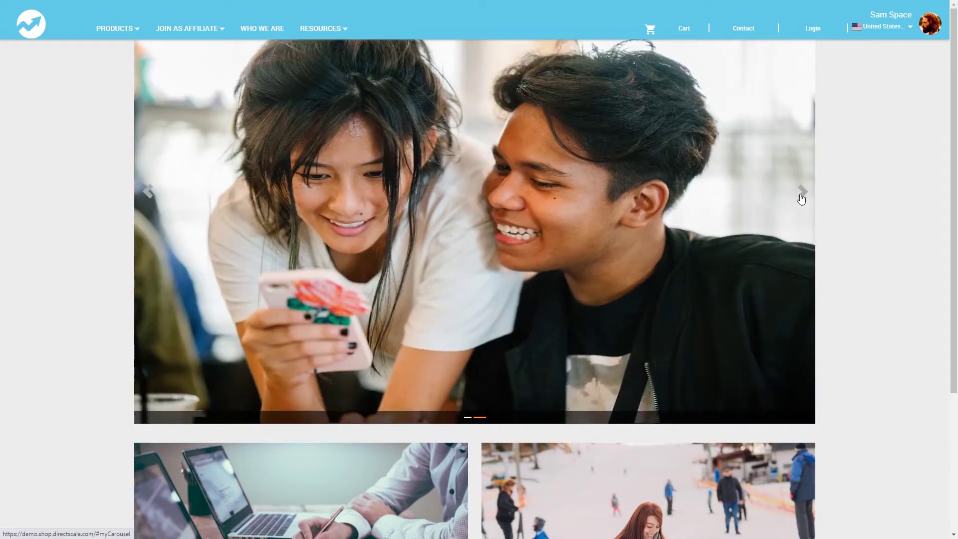
{"action": "left_click", "coordinate": [802, 196]}
{"action": "scroll", "coordinate": [800, 198], "scroll_direction": "down", "scroll_amount": 4}
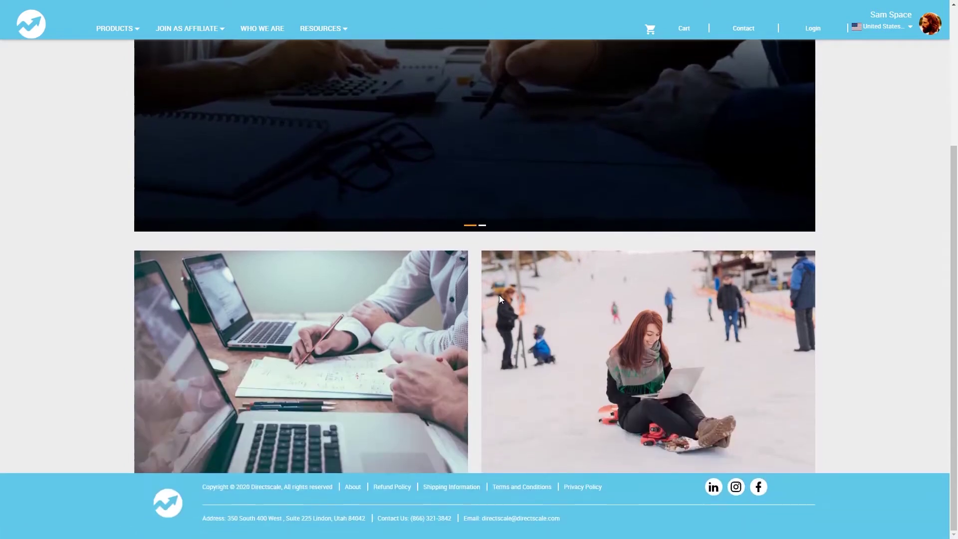
{"action": "scroll", "coordinate": [626, 301], "scroll_direction": "up", "scroll_amount": 4}
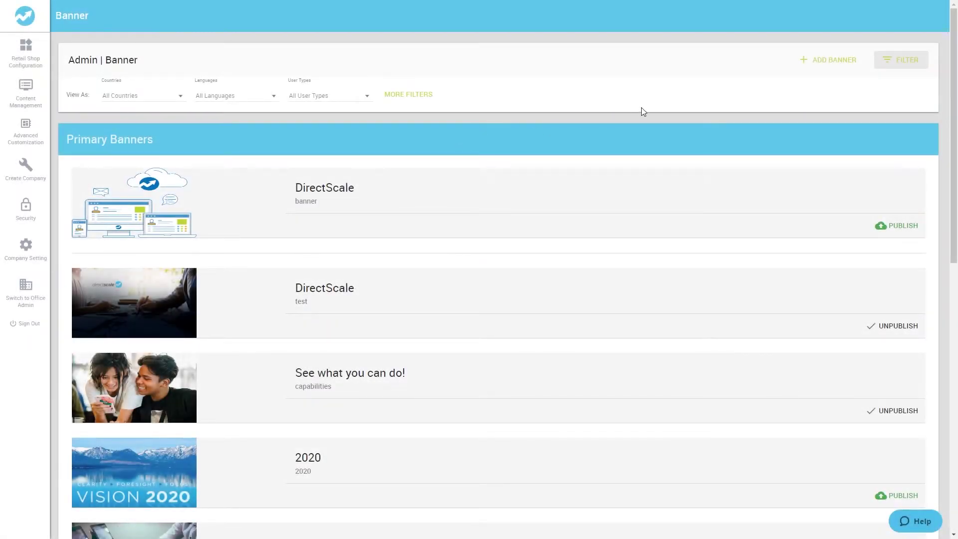
- Start a new banner with the title "Blog" and the description "DirectScale's Blog"
{"action": "left_click", "coordinate": [802, 62]}
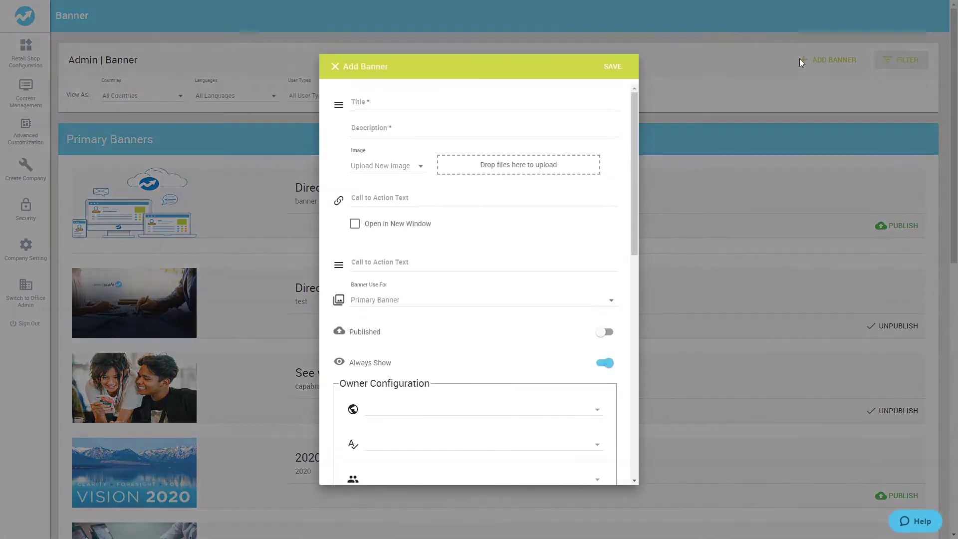
{"action": "left_click", "coordinate": [470, 105]}
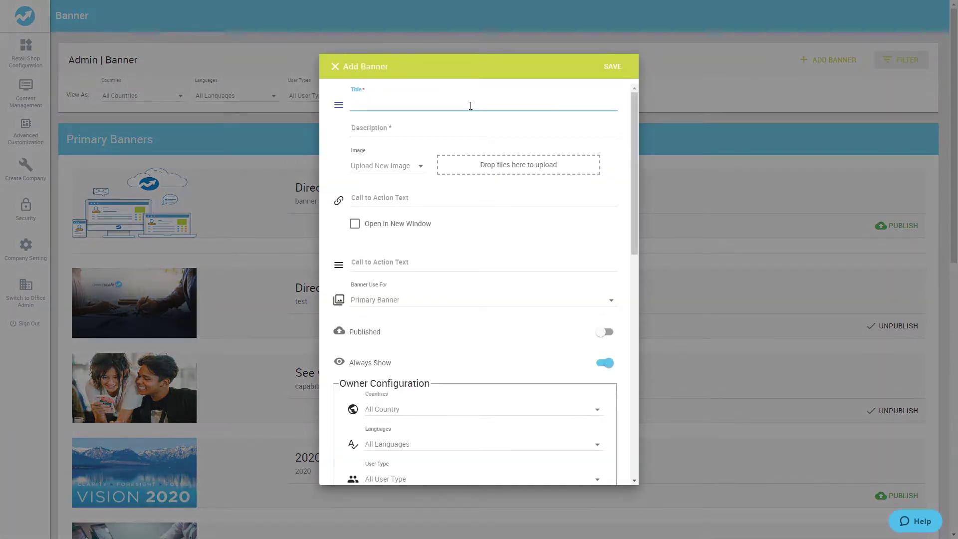
{"action": "type", "text": "Blog"}
{"action": "left_click", "coordinate": [451, 133]}
{"action": "type", "text": "Di"}
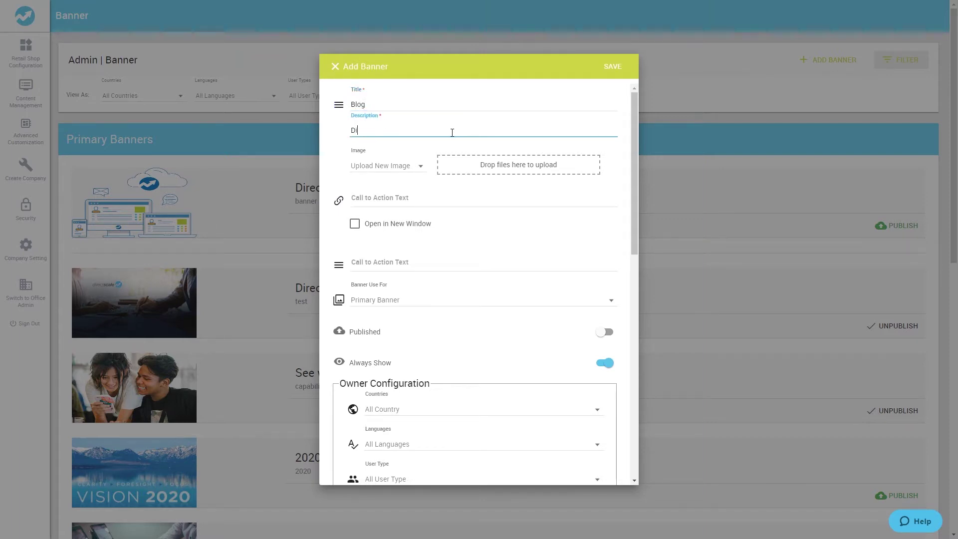
{"action": "type", "text": "rectScale's Blog"}
- Upload the file Blog Pic.png as the new banner's image
{"action": "scroll", "coordinate": [417, 349], "scroll_direction": "down", "scroll_amount": 10}
{"action": "scroll", "coordinate": [415, 351], "scroll_direction": "up", "scroll_amount": 10}
{"action": "left_click", "coordinate": [421, 167]}
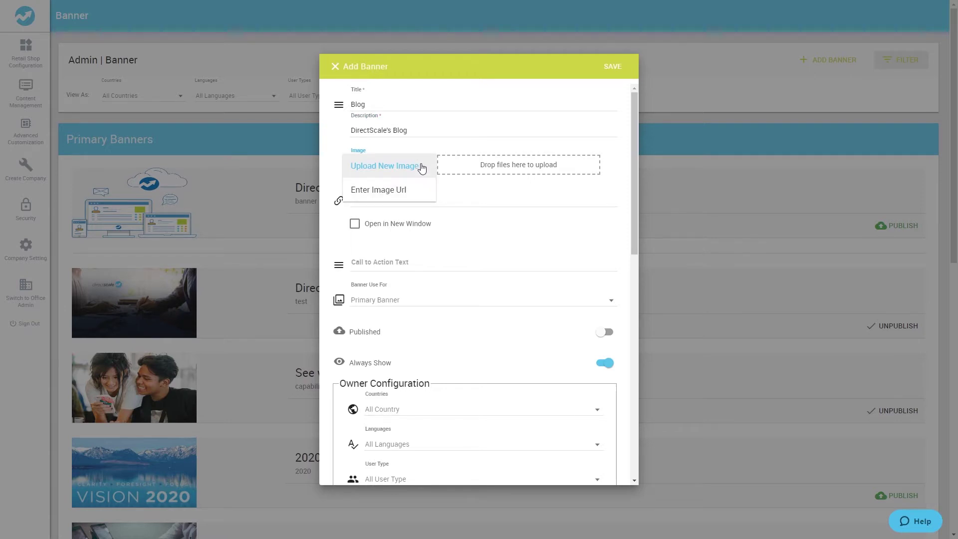
{"action": "left_click", "coordinate": [420, 166]}
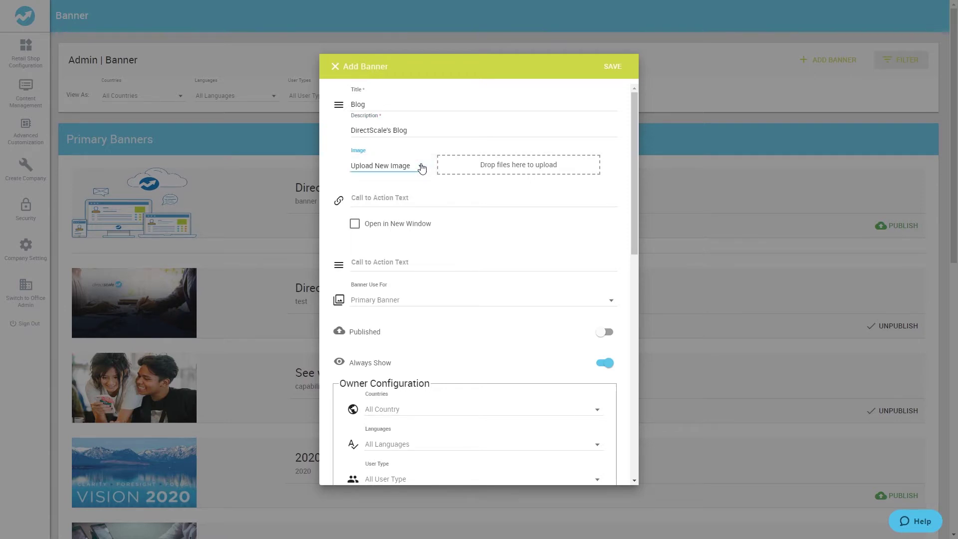
{"action": "left_click", "coordinate": [494, 167]}
{"action": "left_click", "coordinate": [117, 79]}
{"action": "left_click", "coordinate": [394, 252]}
{"action": "left_click", "coordinate": [519, 248]}
{"action": "left_click", "coordinate": [509, 168]}
{"action": "left_click_drag", "start_coordinate": [116, 80], "coordinate": [511, 182]}
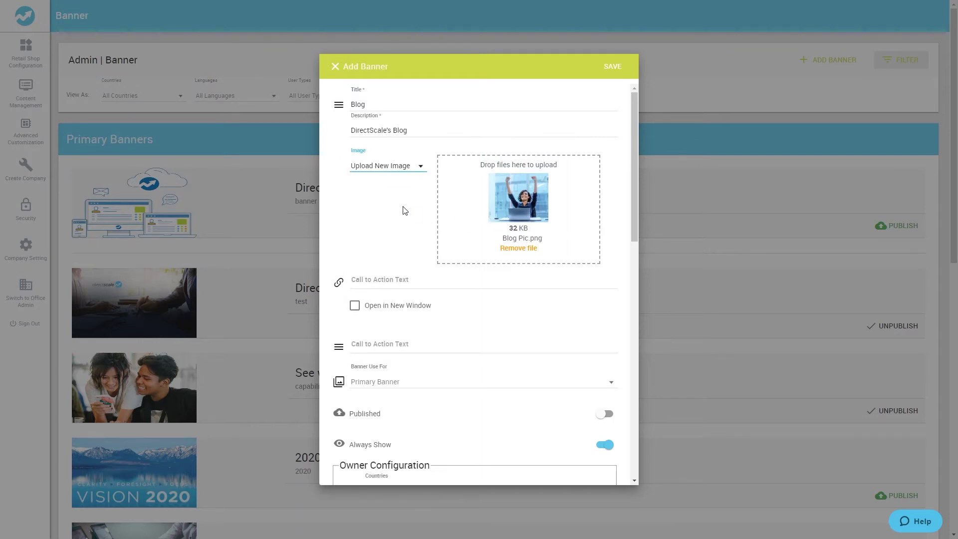
- Try supplying the banner image by URL, and return to the uploaded Blog Pic.png
{"action": "left_click", "coordinate": [408, 173]}
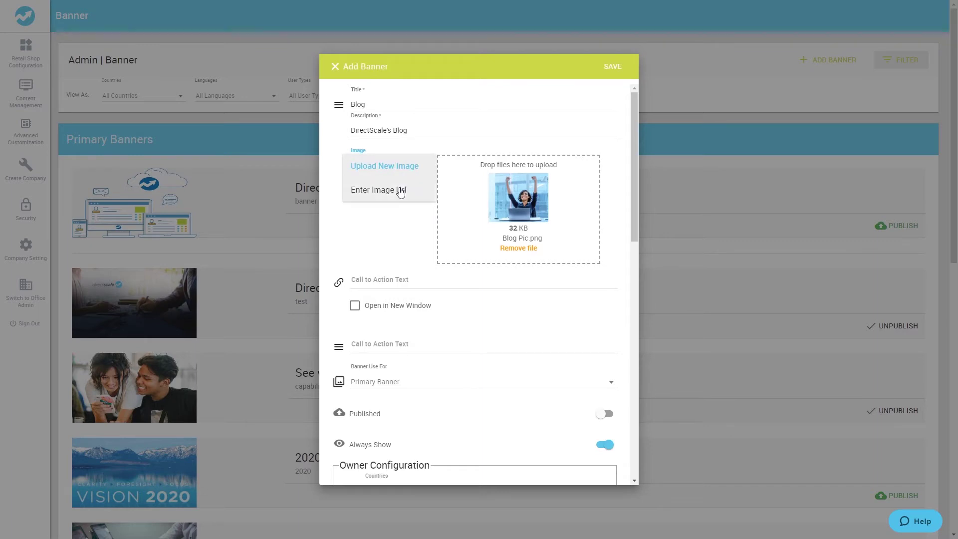
{"action": "left_click", "coordinate": [399, 188]}
{"action": "triple_click", "coordinate": [519, 166]}
{"action": "type", "text": "https"}
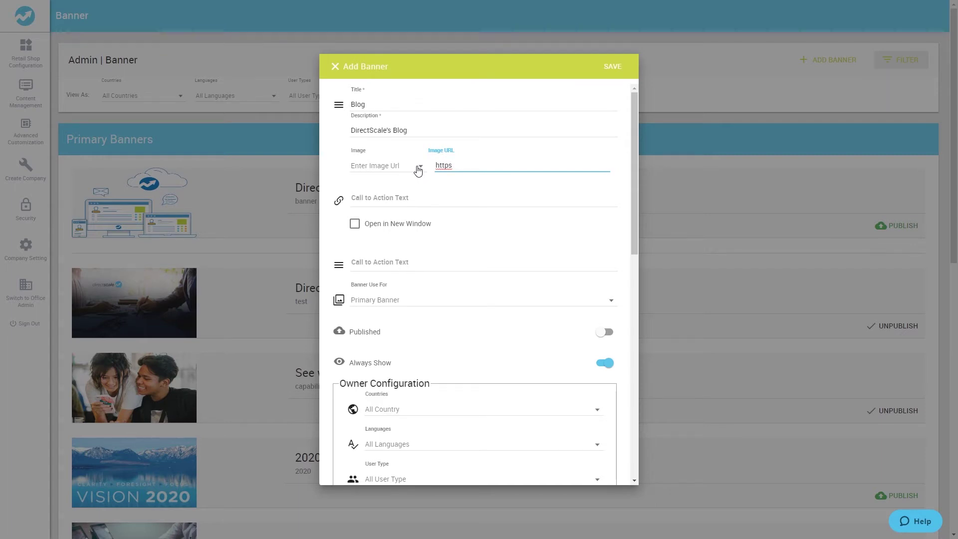
{"action": "left_click_drag", "start_coordinate": [418, 171], "coordinate": [548, 269]}
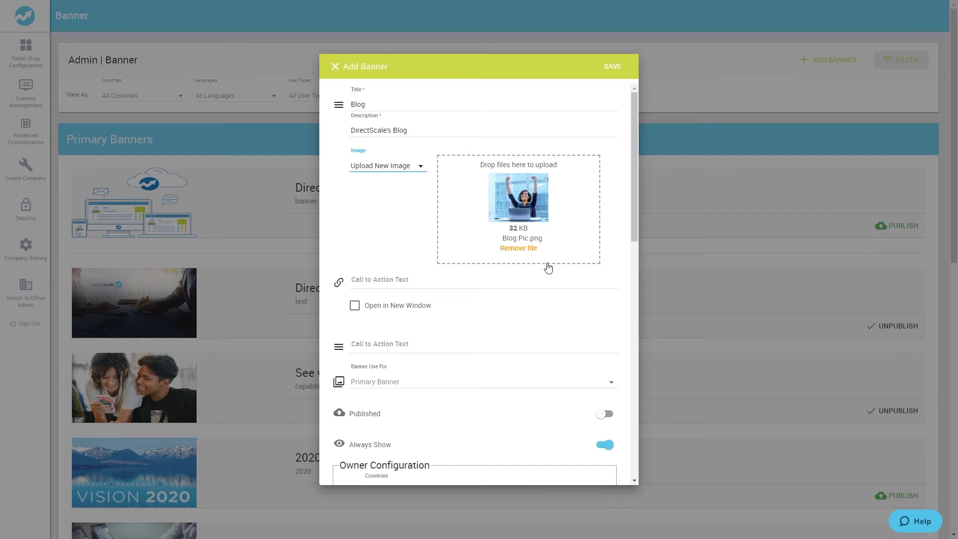
{"action": "scroll", "coordinate": [548, 268], "scroll_direction": "down", "scroll_amount": 2}
{"action": "left_click", "coordinate": [456, 234]}
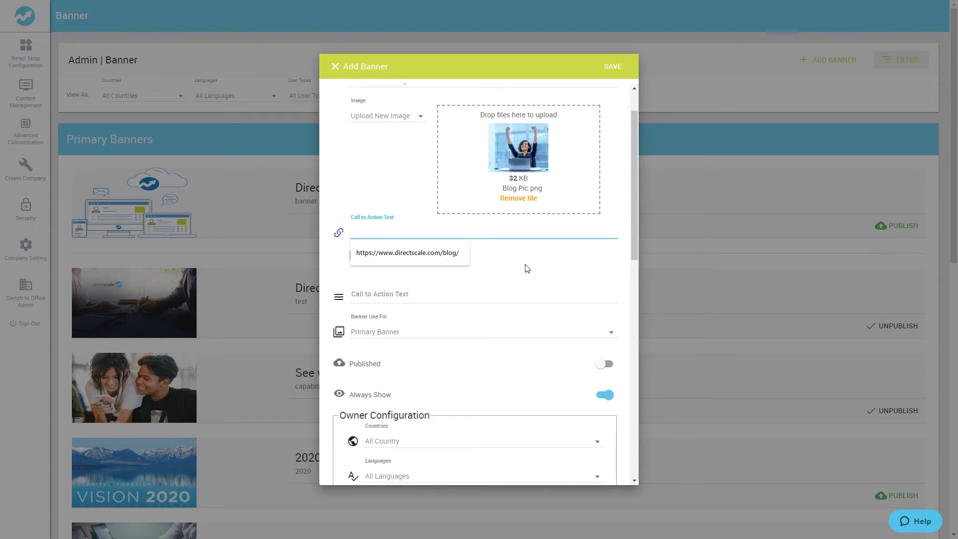
{"action": "left_click", "coordinate": [442, 256]}
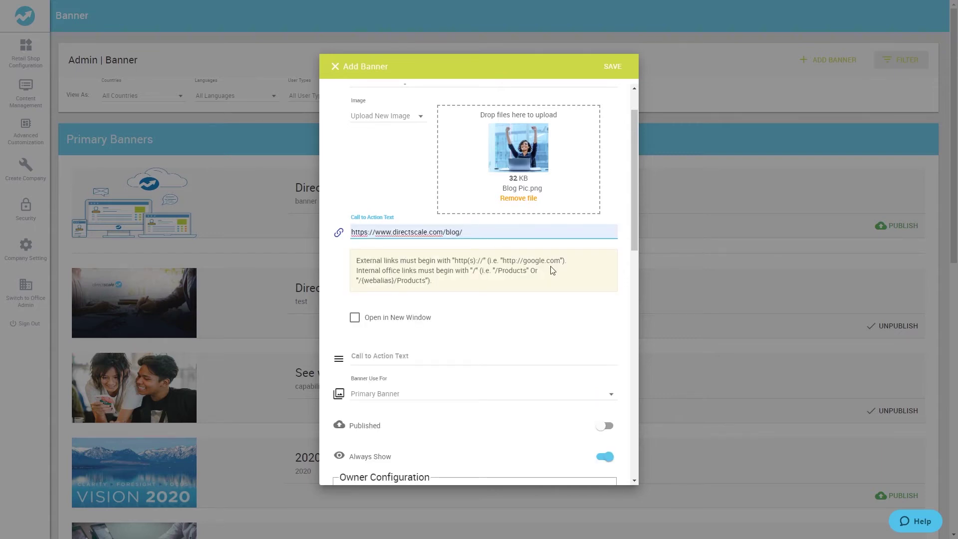
{"action": "key", "text": "ctrl+a"}
{"action": "type", "text": "/Products"}
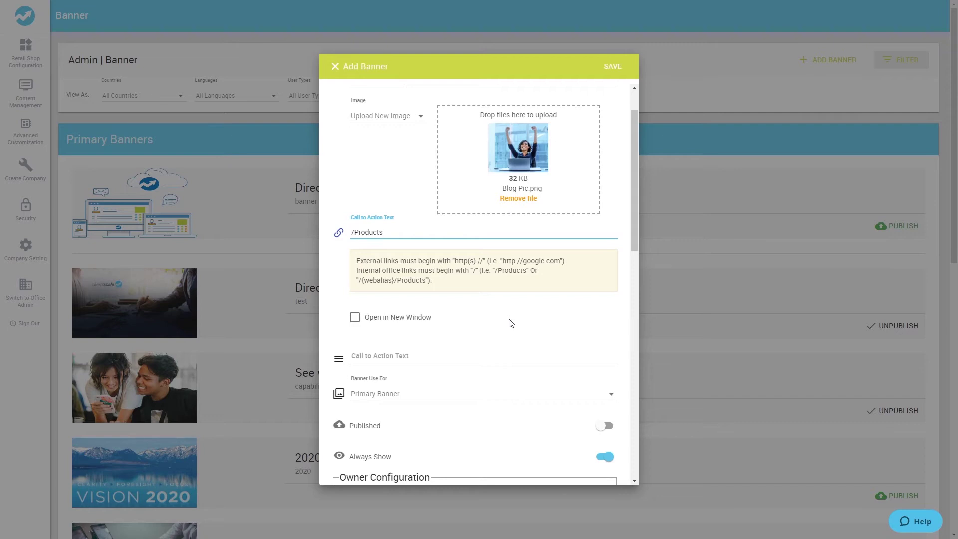
{"action": "key", "text": "ctrl+a"}
{"action": "type", "text": "https://www.directscale.com/blog/"}
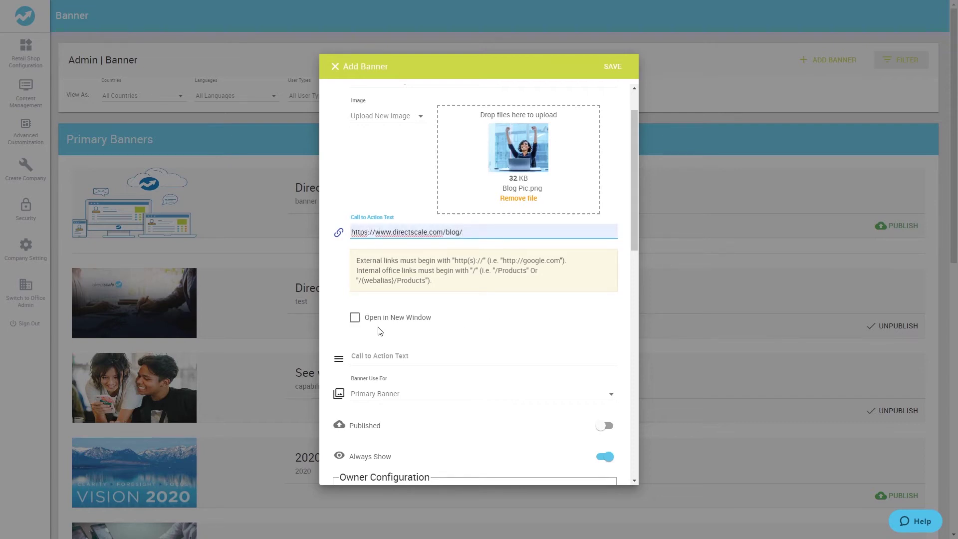
- Make the banner's link open in a new window and set the call-to-action text to "Check Out Our Blog!"
{"action": "left_click", "coordinate": [354, 322]}
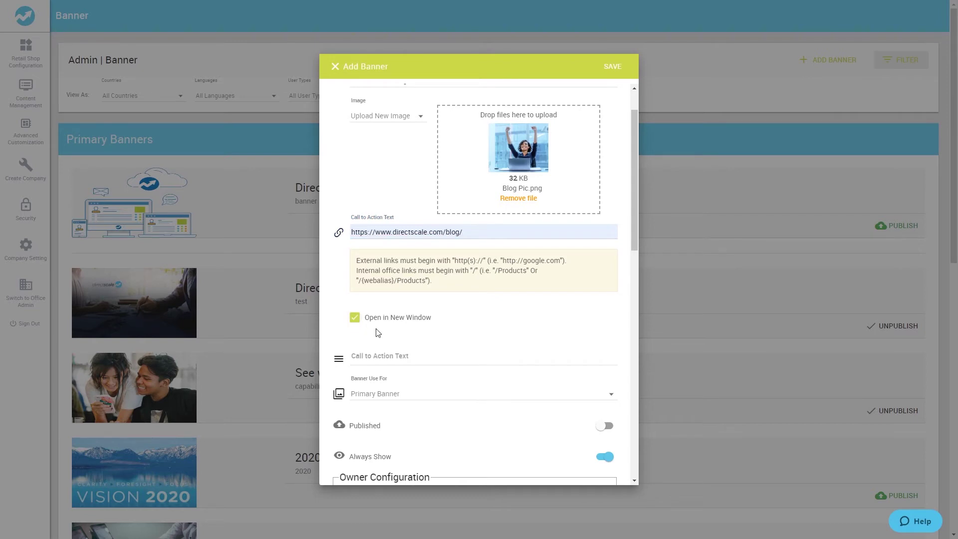
{"action": "scroll", "coordinate": [378, 333], "scroll_direction": "down", "scroll_amount": 2}
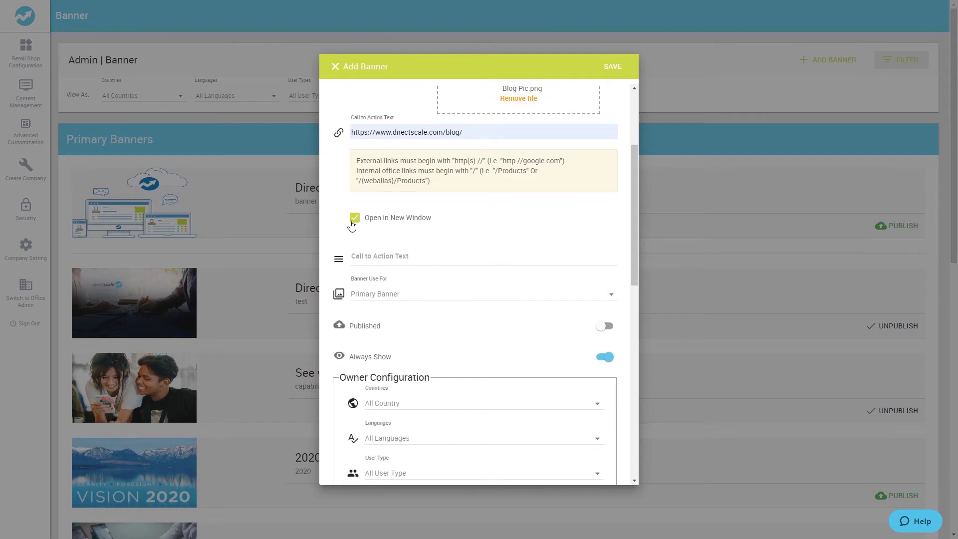
{"action": "left_click", "coordinate": [364, 256]}
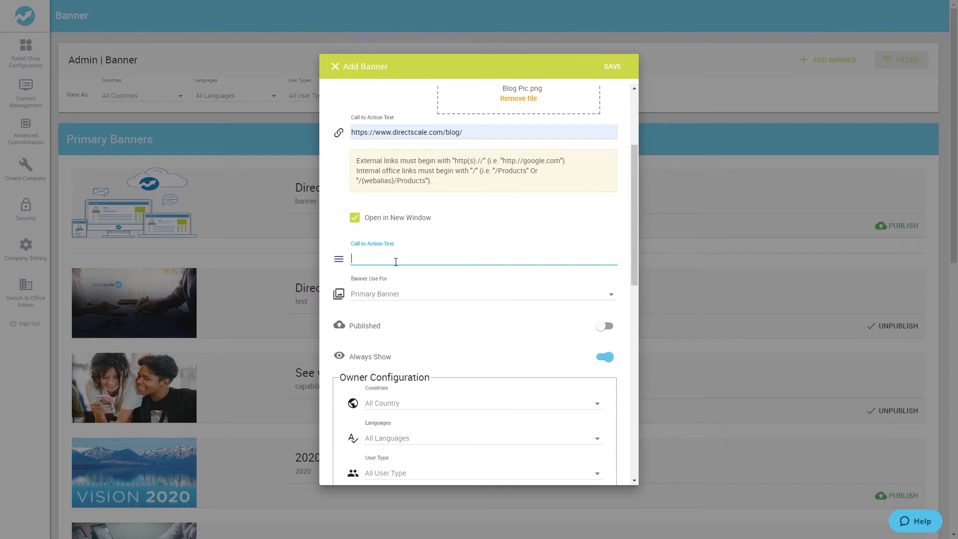
{"action": "type", "text": "Check Out Our Blog!"}
- Choose Primary Banner as what the banner is used for
{"action": "left_click", "coordinate": [438, 295]}
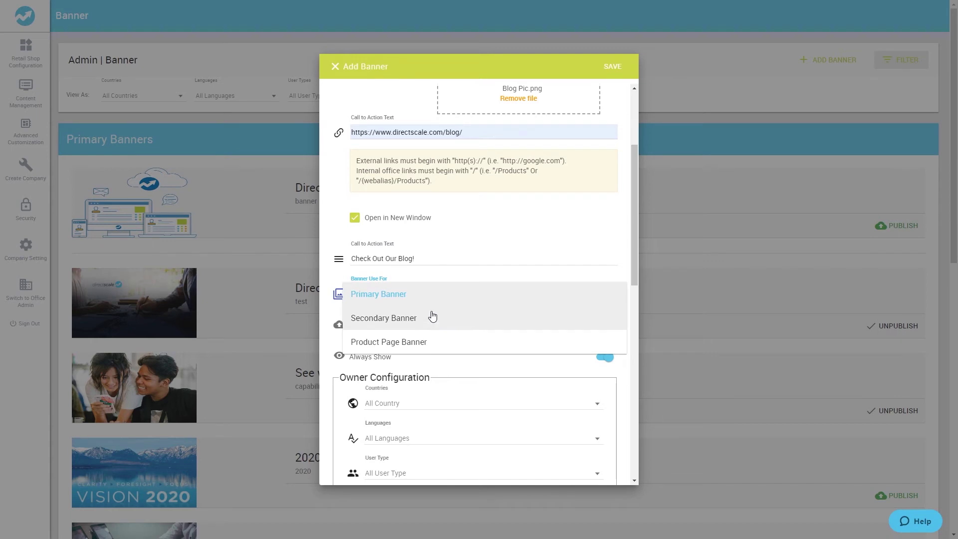
{"action": "left_click", "coordinate": [431, 301]}
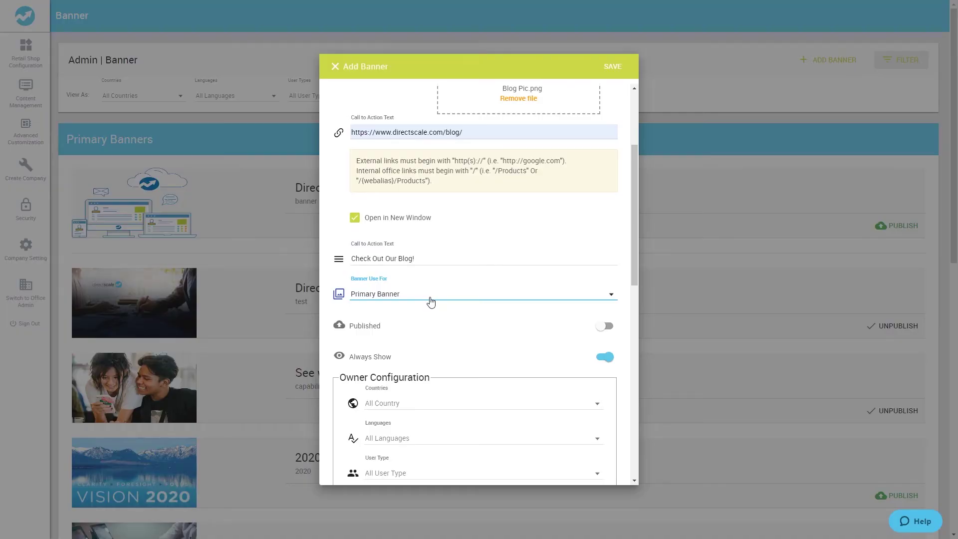
- Try limiting the owner countries to Argentina, Australia and Chile, and reset the selection to All
{"action": "scroll", "coordinate": [429, 300], "scroll_direction": "down", "scroll_amount": 4}
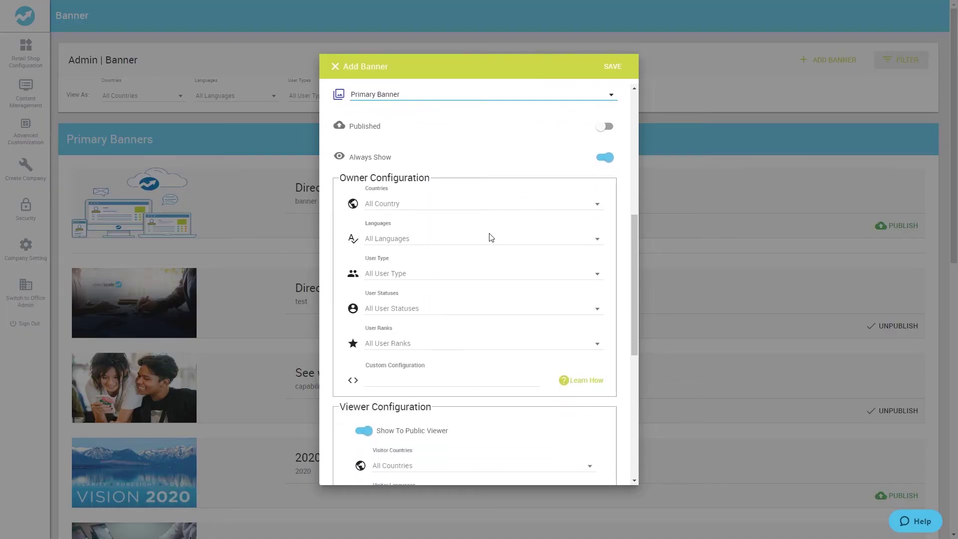
{"action": "left_click", "coordinate": [597, 204]}
{"action": "left_click", "coordinate": [367, 230]}
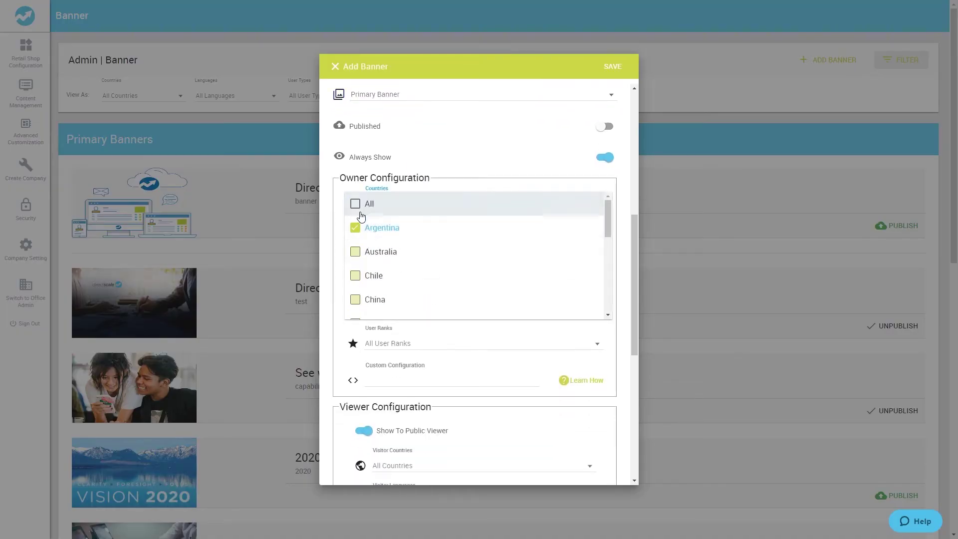
{"action": "left_click", "coordinate": [354, 251]}
{"action": "left_click", "coordinate": [355, 274]}
{"action": "left_click", "coordinate": [355, 204]}
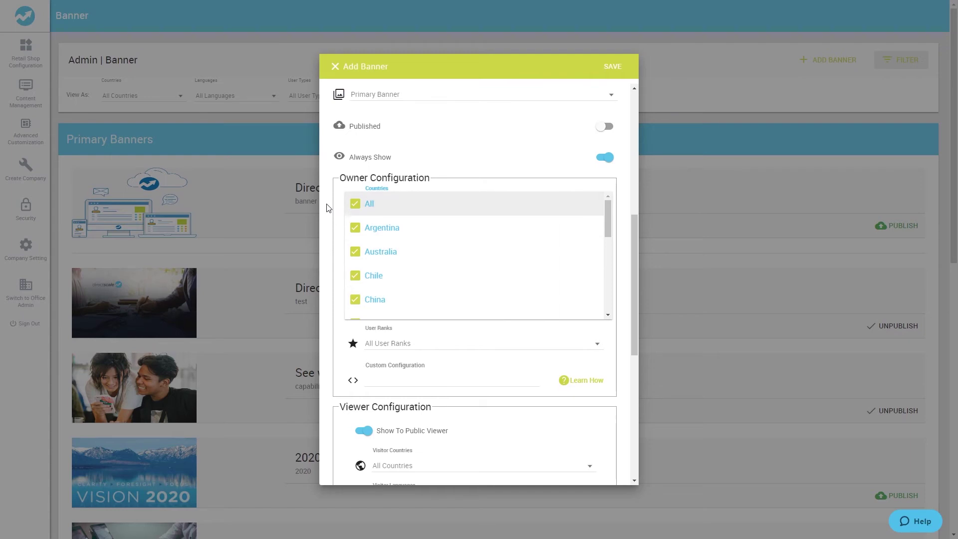
{"action": "left_click", "coordinate": [328, 208]}
- Try limiting the owner languages to Chinese, Dutch and English, and reset the selection to All
{"action": "left_click", "coordinate": [402, 240]}
{"action": "left_click", "coordinate": [354, 243]}
{"action": "left_click", "coordinate": [355, 263]}
{"action": "left_click", "coordinate": [355, 287]}
{"action": "left_click", "coordinate": [354, 310]}
{"action": "left_click", "coordinate": [356, 240]}
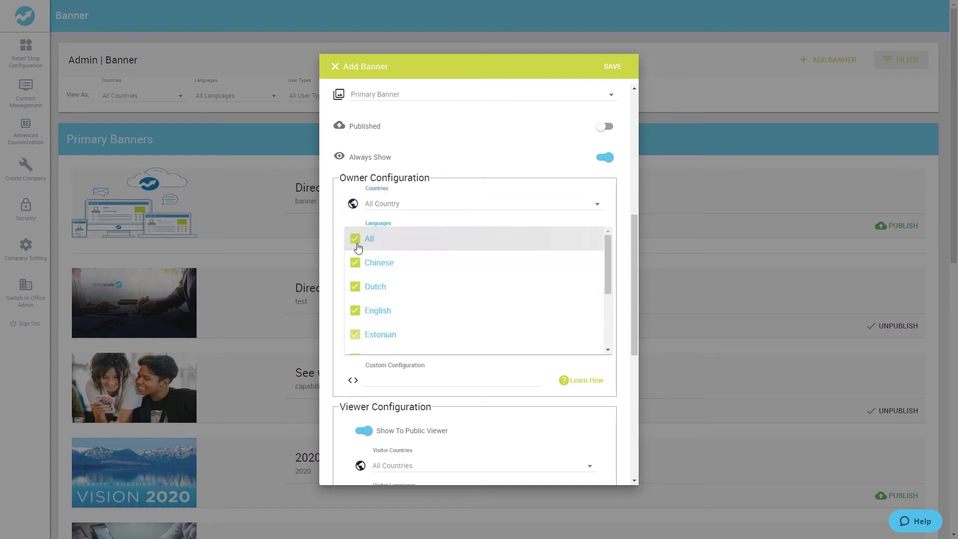
{"action": "key", "text": "Escape"}
- Try selecting individual user types in the owner configuration, and reset the selection to All
{"action": "left_click", "coordinate": [381, 272]}
{"action": "left_click", "coordinate": [355, 273]}
{"action": "left_click", "coordinate": [355, 297]}
{"action": "left_click", "coordinate": [355, 322]}
{"action": "left_click", "coordinate": [355, 273]}
{"action": "key", "text": "Escape"}
- Try limiting the owner user statuses to Deleted, Active and Terminated, and reset the selection to All
{"action": "left_click", "coordinate": [381, 309]}
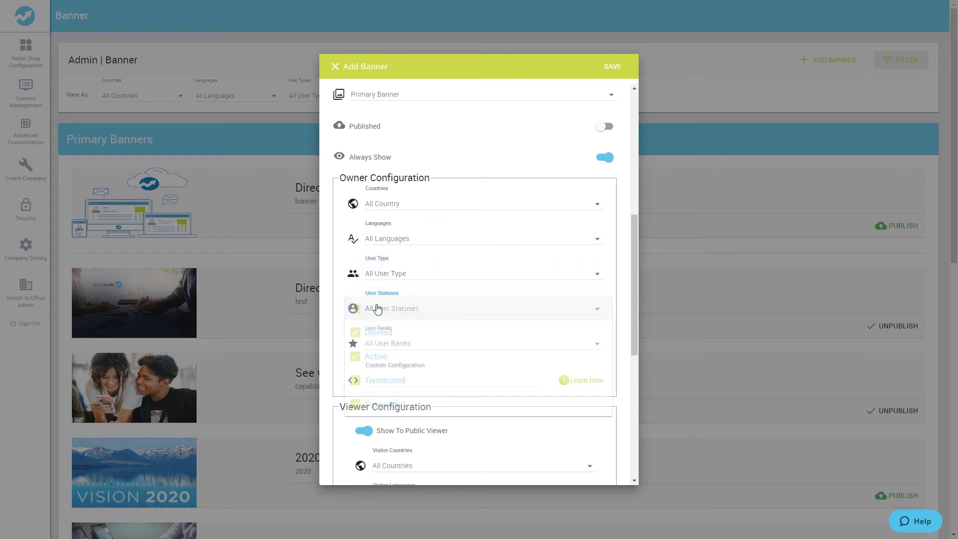
{"action": "left_click", "coordinate": [355, 308]}
{"action": "left_click", "coordinate": [355, 332]}
{"action": "left_click", "coordinate": [355, 356]}
{"action": "left_click", "coordinate": [355, 380]}
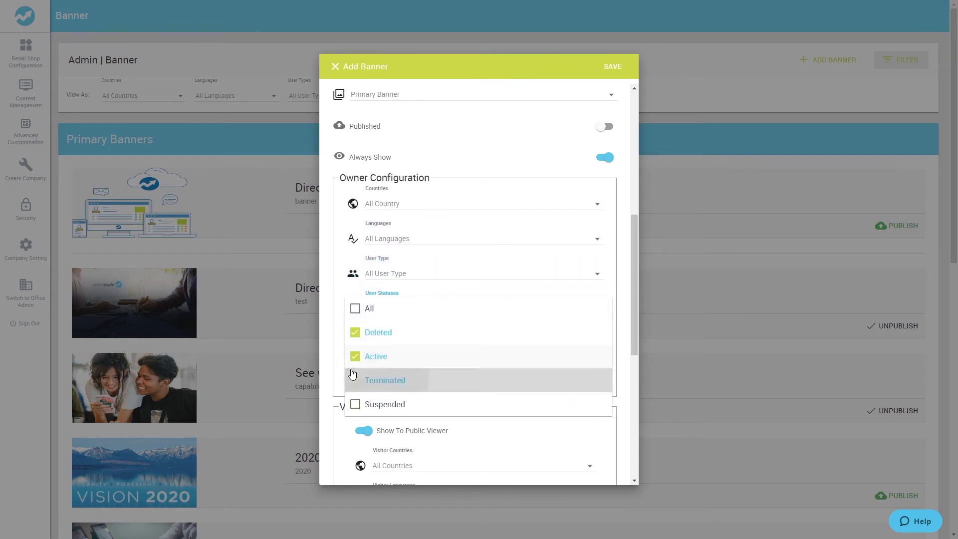
{"action": "left_click", "coordinate": [355, 309]}
{"action": "key", "text": "Escape"}
- Try limiting the owner user ranks to Advanced, Leading and Senior Affiliate, and reset the selection to All
{"action": "left_click", "coordinate": [380, 344]}
{"action": "left_click", "coordinate": [355, 343]}
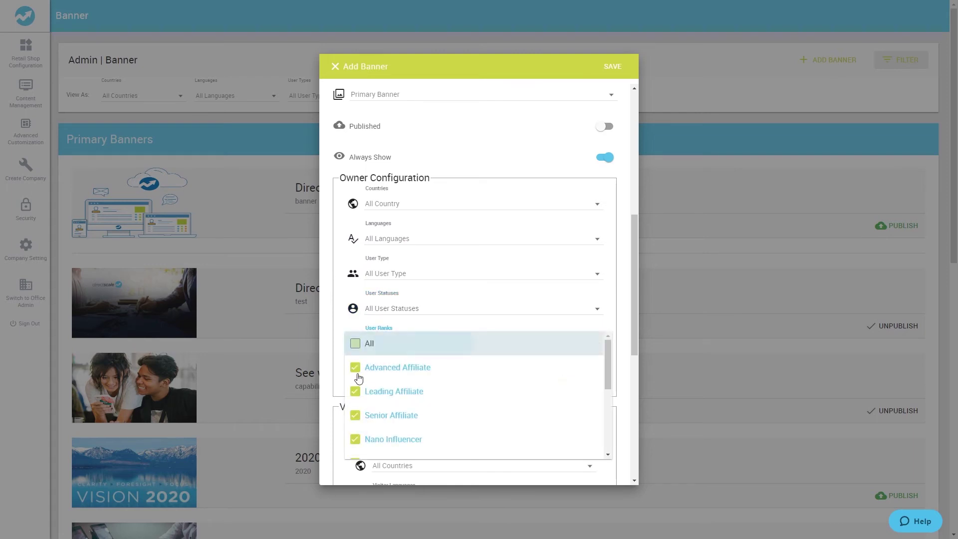
{"action": "left_click", "coordinate": [355, 367]}
{"action": "left_click", "coordinate": [355, 391]}
{"action": "left_click", "coordinate": [355, 416]}
{"action": "left_click", "coordinate": [355, 343]}
{"action": "key", "text": "Escape"}
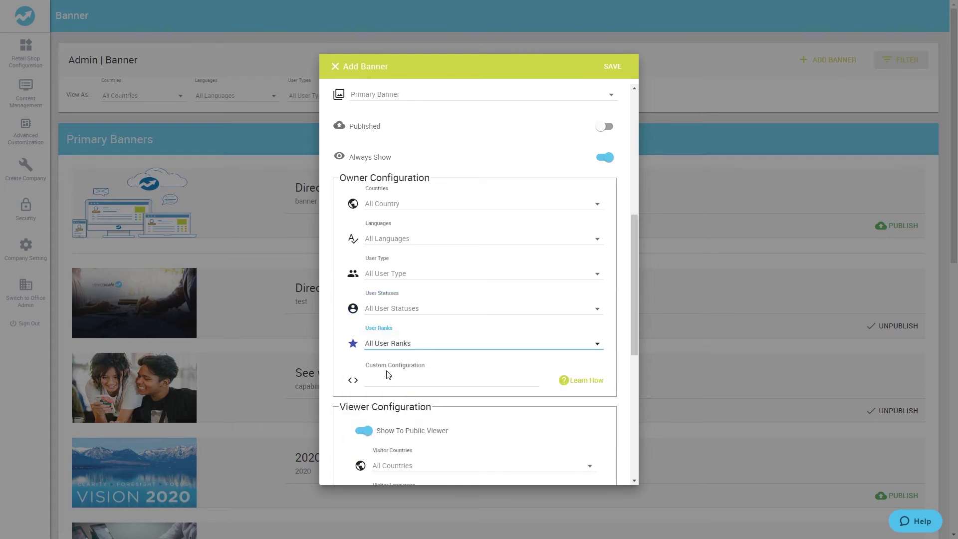
- Turn off Always Show for the banner and add both a start date and an end date
{"action": "scroll", "coordinate": [395, 380], "scroll_direction": "down", "scroll_amount": 7}
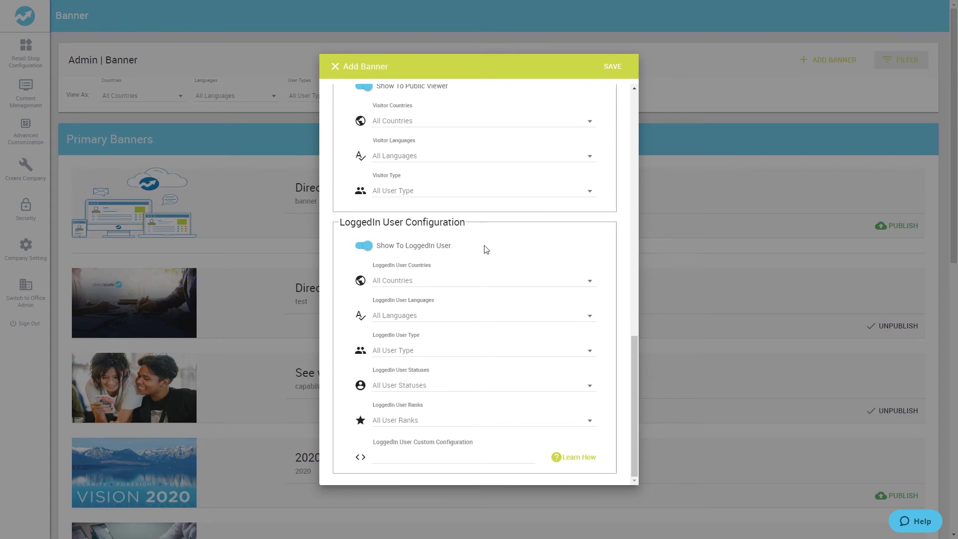
{"action": "scroll", "coordinate": [485, 248], "scroll_direction": "up", "scroll_amount": 10}
{"action": "left_click", "coordinate": [605, 262]}
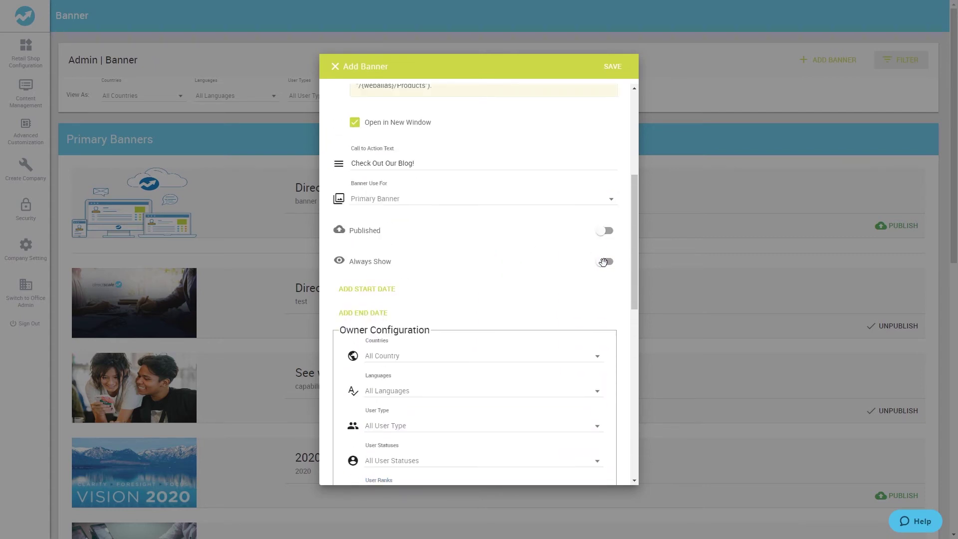
{"action": "left_click", "coordinate": [386, 290]}
{"action": "left_click", "coordinate": [380, 335]}
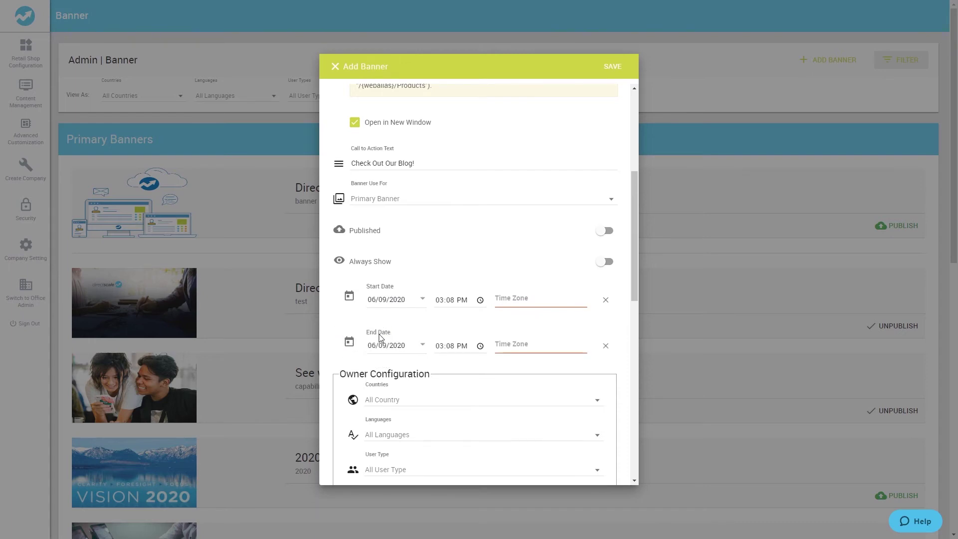
- Turn Always Show back on for the banner, set it as published, and save it
{"action": "left_click", "coordinate": [604, 261]}
{"action": "scroll", "coordinate": [600, 262], "scroll_direction": "down", "scroll_amount": 3}
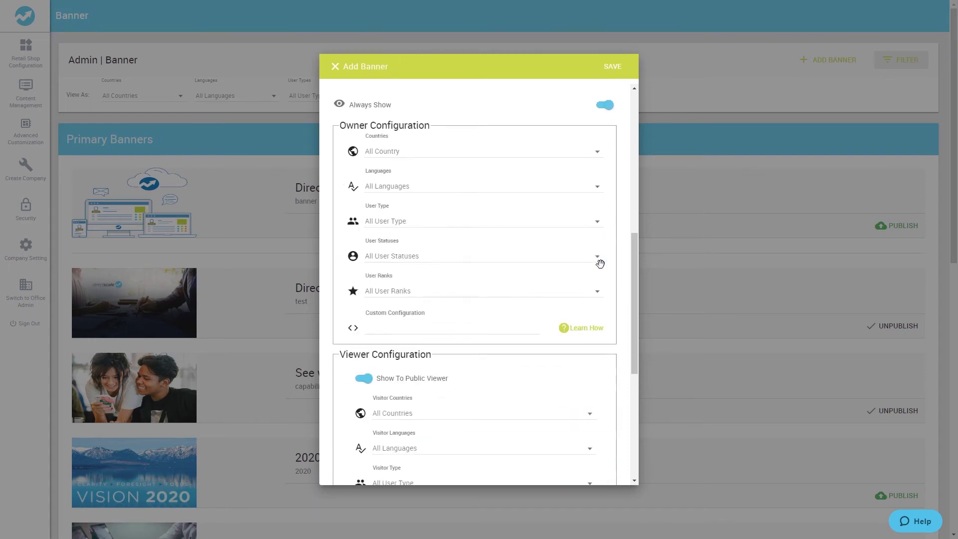
{"action": "scroll", "coordinate": [600, 263], "scroll_direction": "down", "scroll_amount": 2}
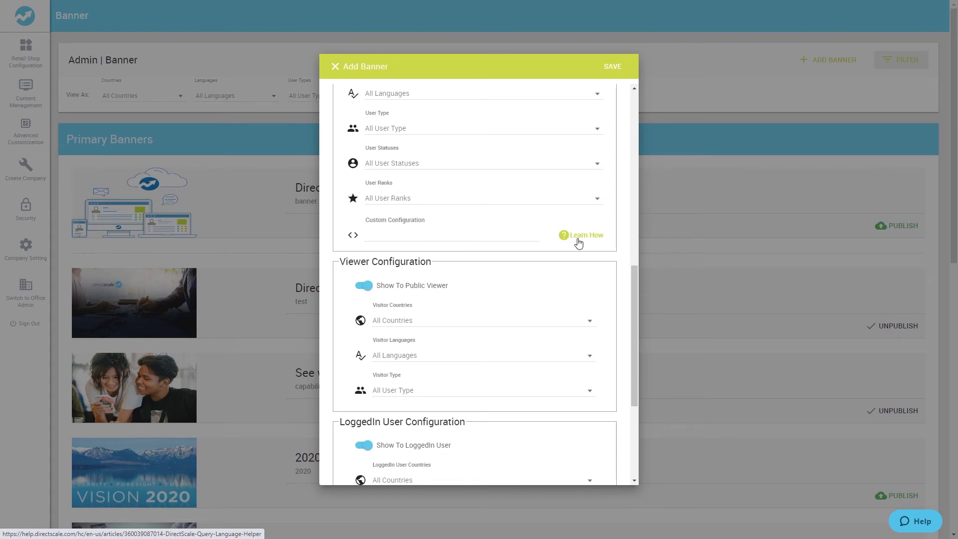
{"action": "scroll", "coordinate": [579, 243], "scroll_direction": "up", "scroll_amount": 5}
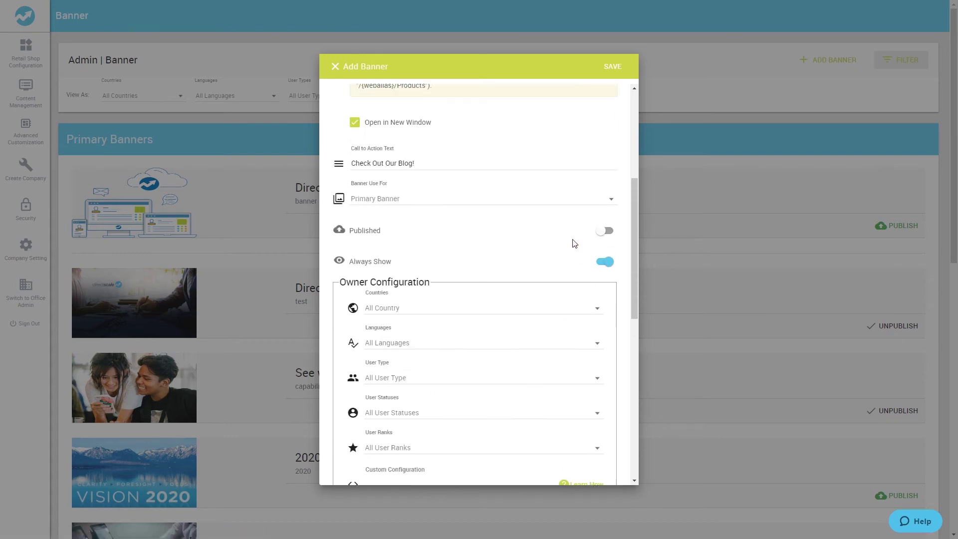
{"action": "left_click", "coordinate": [605, 231]}
{"action": "left_click", "coordinate": [612, 67]}
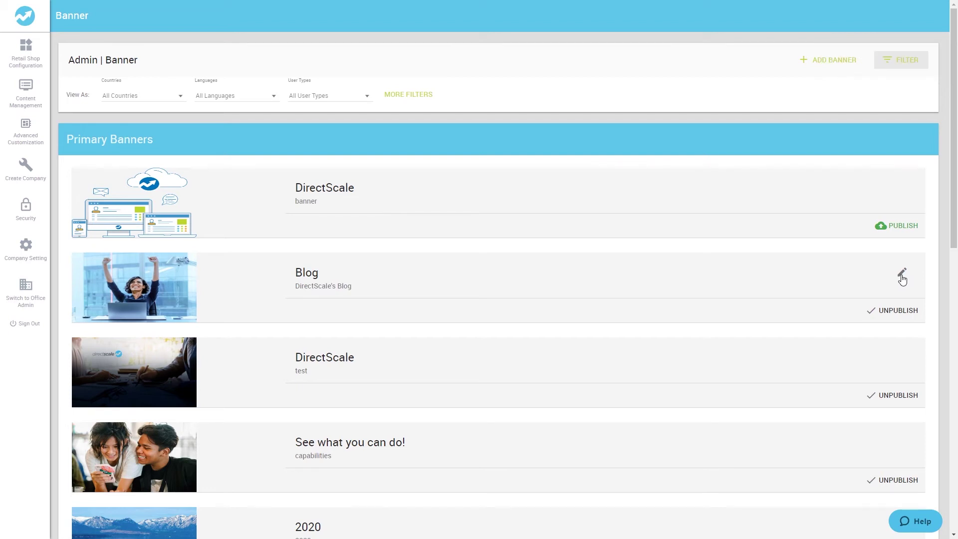
{"action": "mouse_move", "coordinate": [402, 276]}
{"action": "left_mouse_down"}
{"action": "mouse_move", "coordinate": [391, 203]}
{"action": "mouse_move", "coordinate": [412, 278]}
{"action": "left_mouse_up"}
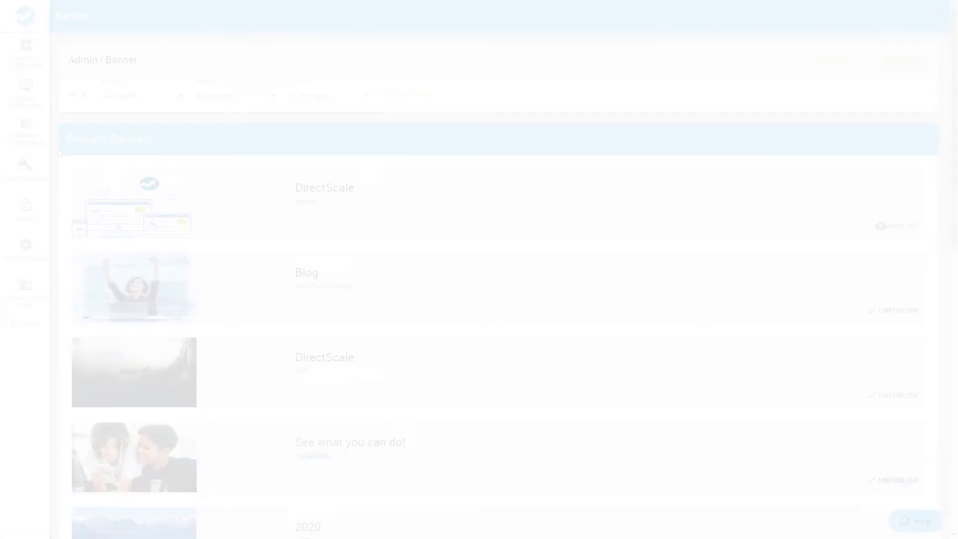
- Enable the banner and bannerSecondary options in the Home group of the company settings and save them
{"action": "mouse_move", "coordinate": [28, 241]}
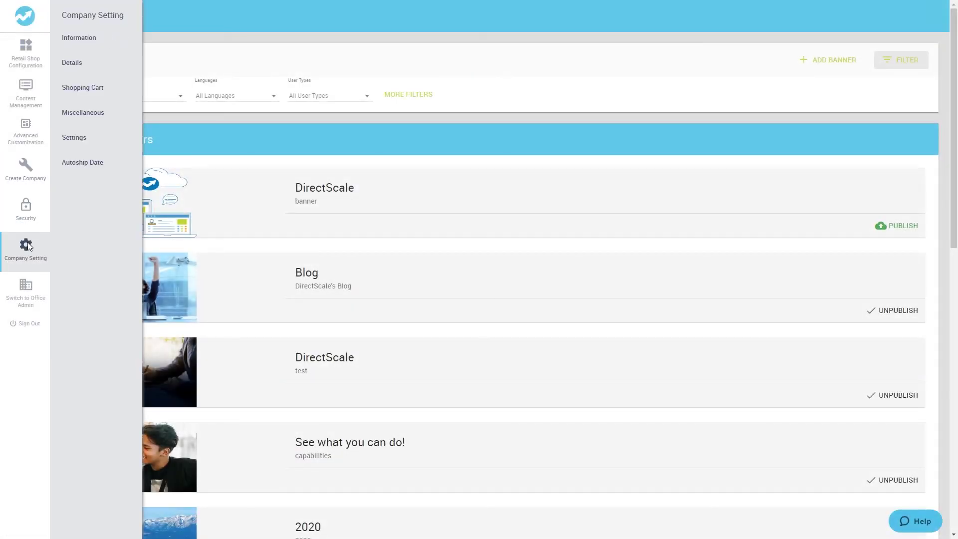
{"action": "left_click", "coordinate": [88, 145]}
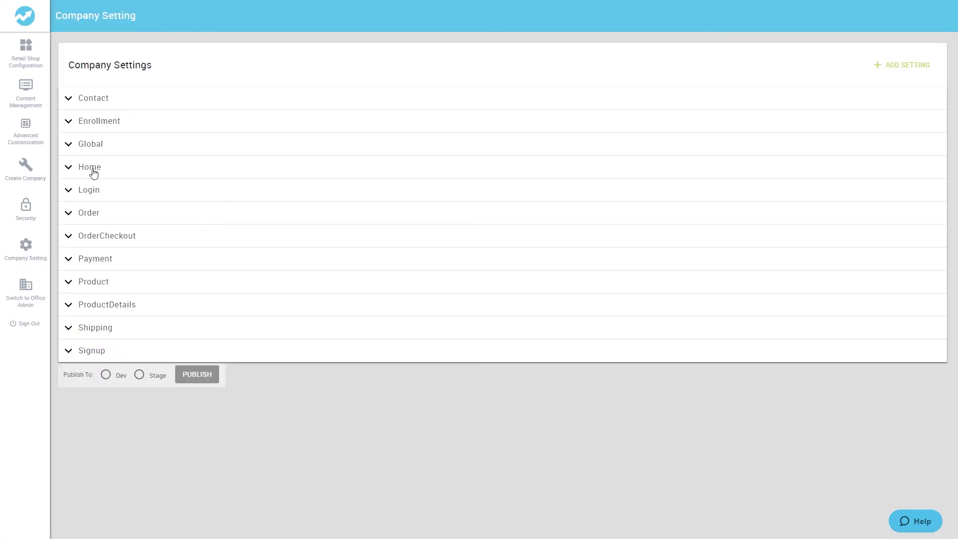
{"action": "left_click", "coordinate": [93, 170]}
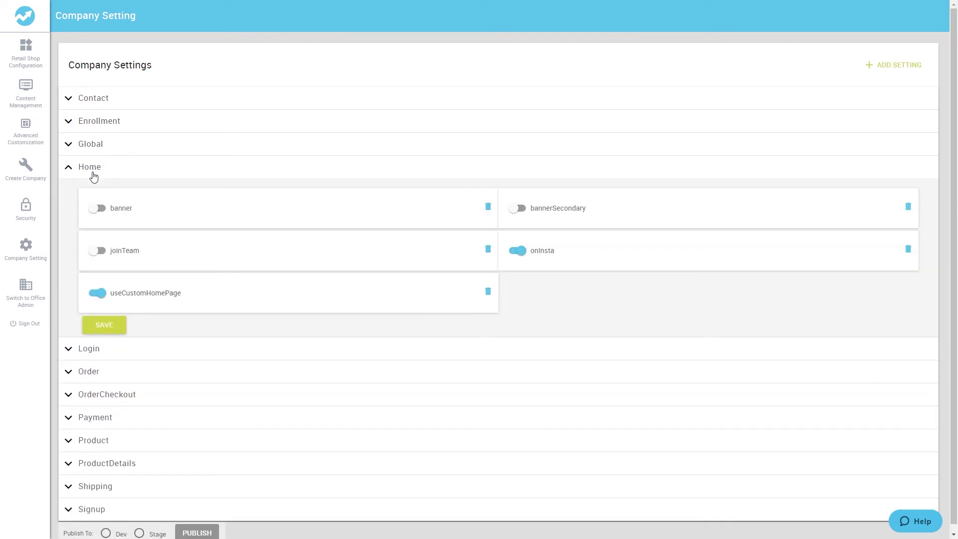
{"action": "left_click", "coordinate": [94, 213]}
{"action": "left_click", "coordinate": [513, 205]}
{"action": "left_click", "coordinate": [120, 326]}
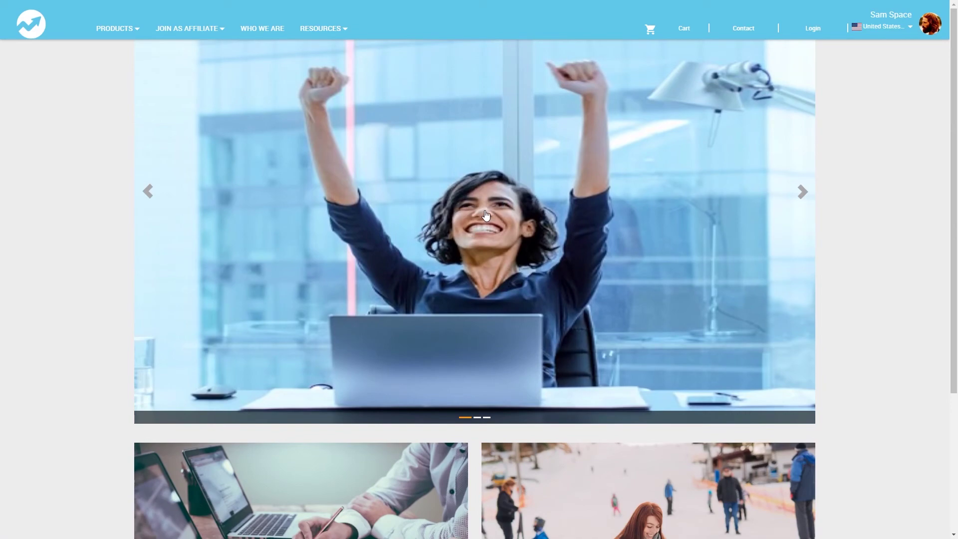
- Browse the primary banner carousel and the secondary banners on the retail shop's home page
{"action": "left_click", "coordinate": [802, 191]}
{"action": "left_click", "coordinate": [802, 191]}
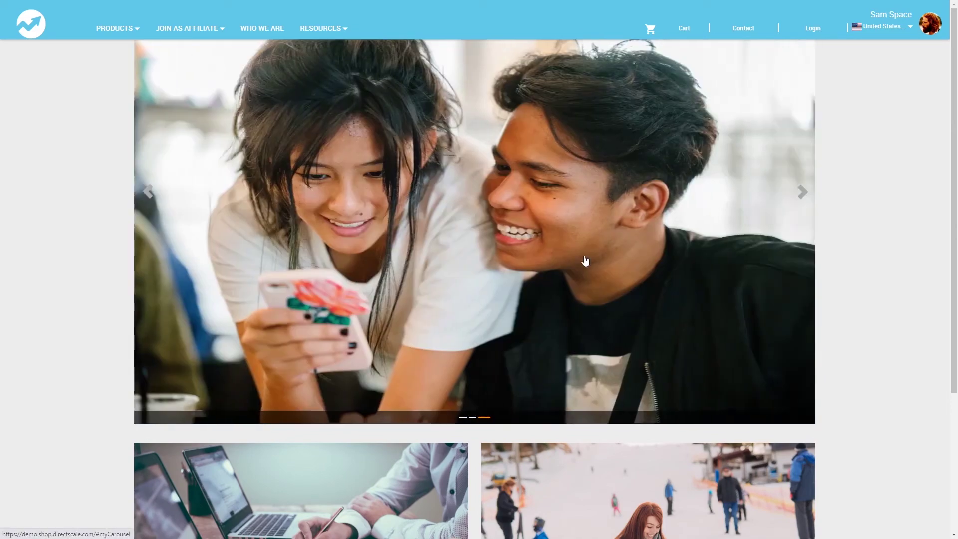
{"action": "scroll", "coordinate": [499, 300], "scroll_direction": "down", "scroll_amount": 4}
{"action": "scroll", "coordinate": [474, 299], "scroll_direction": "up", "scroll_amount": 4}
{"action": "left_click", "coordinate": [149, 191]}
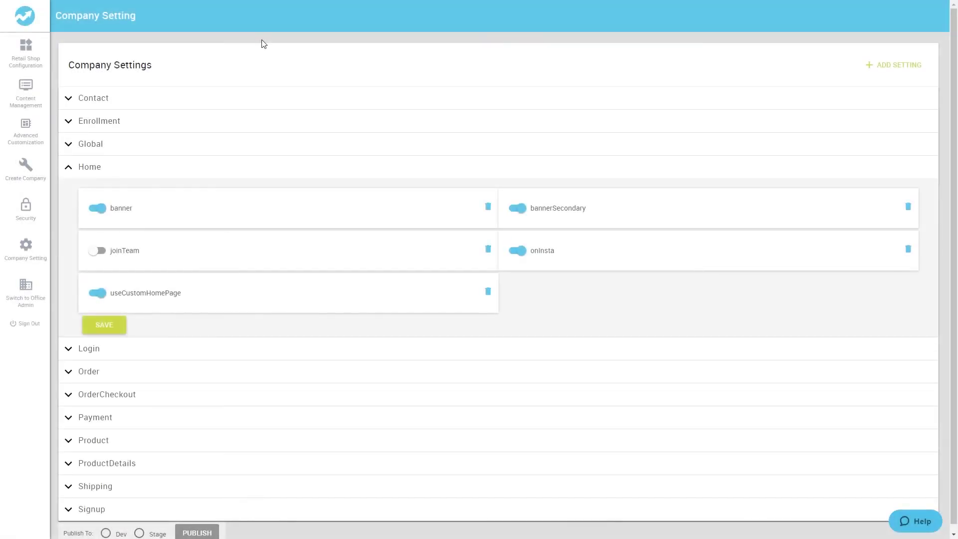
- Open the Global group of the company settings and enter custom-page as the defaultPage value
{"action": "left_click", "coordinate": [20, 248]}
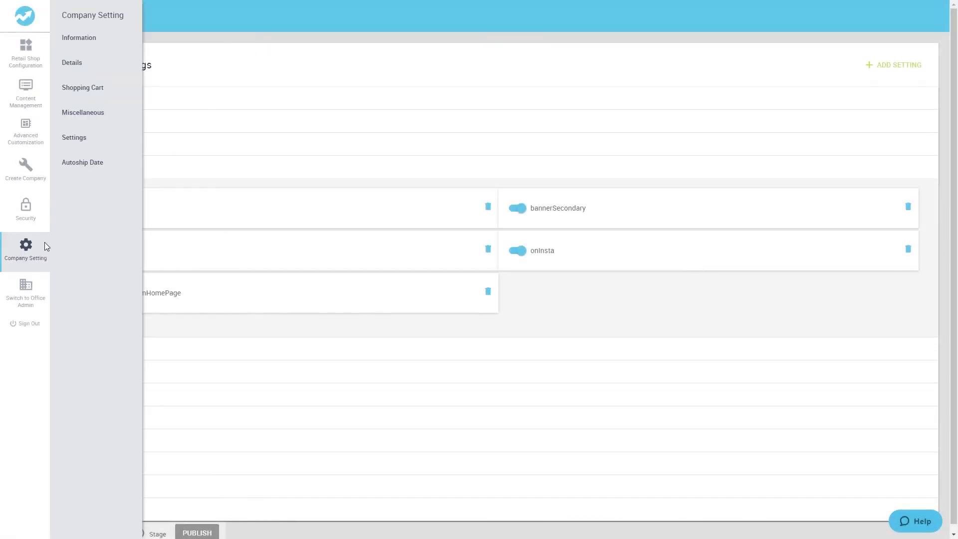
{"action": "left_click", "coordinate": [82, 148]}
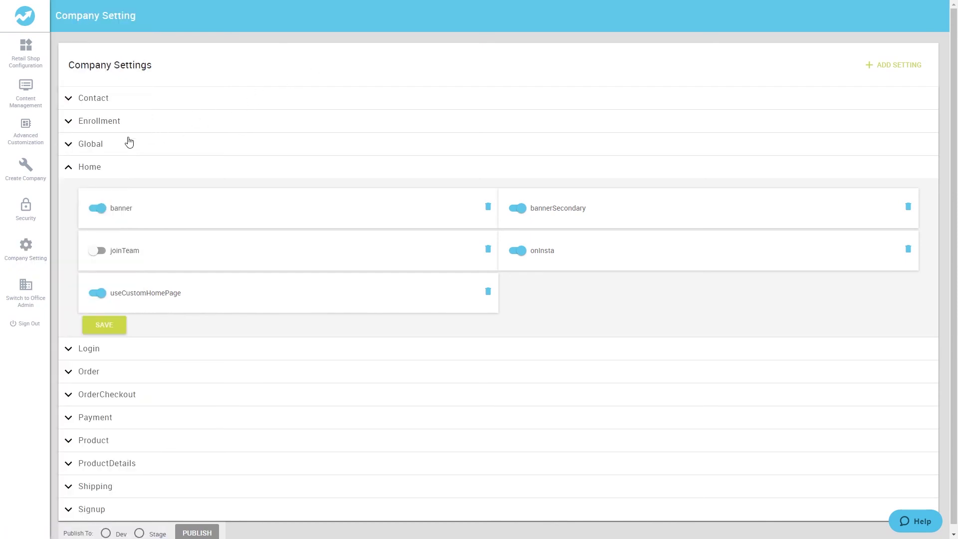
{"action": "left_click", "coordinate": [114, 146]}
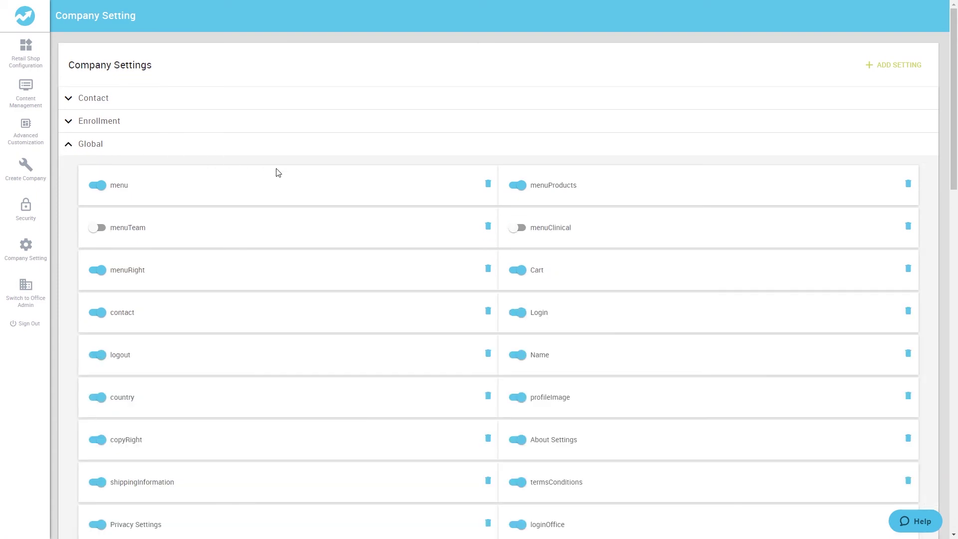
{"action": "scroll", "coordinate": [276, 172], "scroll_direction": "down", "scroll_amount": 9}
{"action": "scroll", "coordinate": [278, 173], "scroll_direction": "down", "scroll_amount": 5}
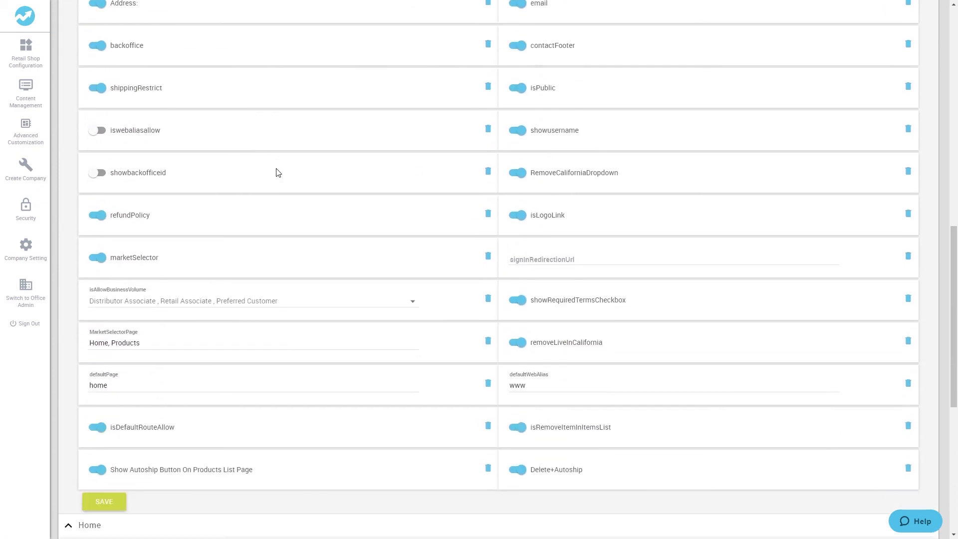
{"action": "left_click", "coordinate": [141, 385]}
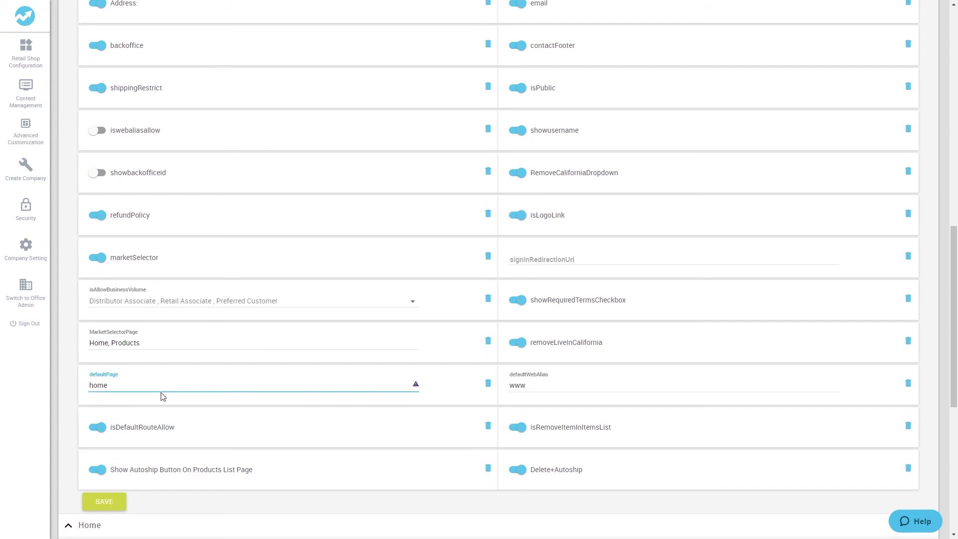
{"action": "key", "text": "BackSpace"}
{"action": "key", "text": "BackSpace"}
{"action": "key", "text": "BackSpace"}
{"action": "key", "text": "BackSpace"}
{"action": "type", "text": "custom-page"}
- Replace the defaultPage value with about and save the Global settings
{"action": "key", "text": "BackSpace"}
{"action": "key", "text": "BackSpace"}
{"action": "key", "text": "BackSpace"}
{"action": "key", "text": "BackSpace"}
{"action": "key", "text": "BackSpace"}
{"action": "key", "text": "BackSpace"}
{"action": "key", "text": "BackSpace"}
{"action": "key", "text": "BackSpace"}
{"action": "key", "text": "BackSpace"}
{"action": "key", "text": "BackSpace"}
{"action": "key", "text": "BackSpace"}
{"action": "type", "text": "about"}
{"action": "left_click", "coordinate": [117, 505]}
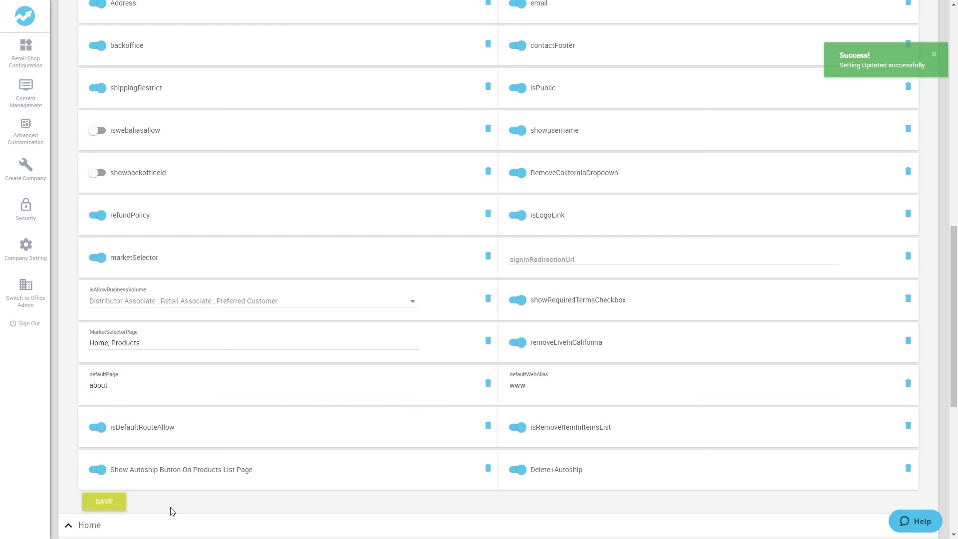